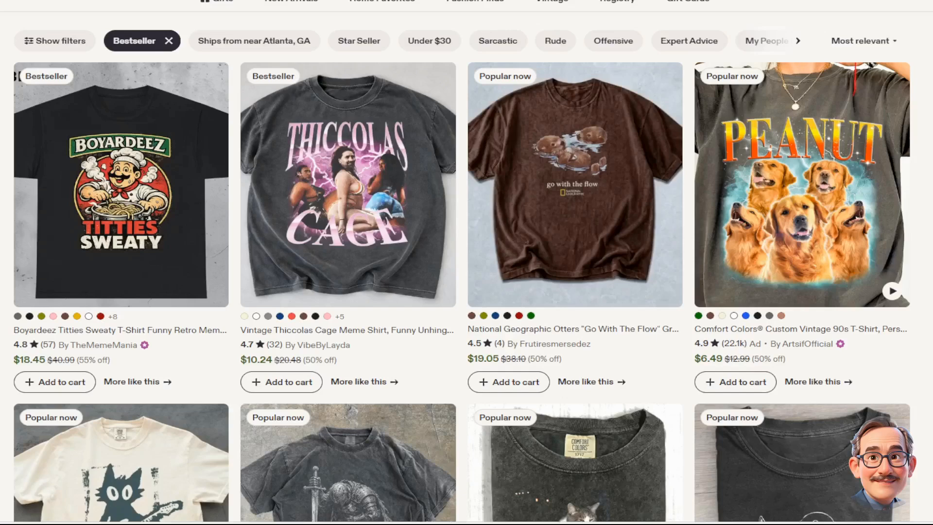
- Copy the rock star cat T-shirt image from the shop listings and paste it in as the reference image
scroll(475, 267, down, 6)
scroll(462, 270, up, 6)
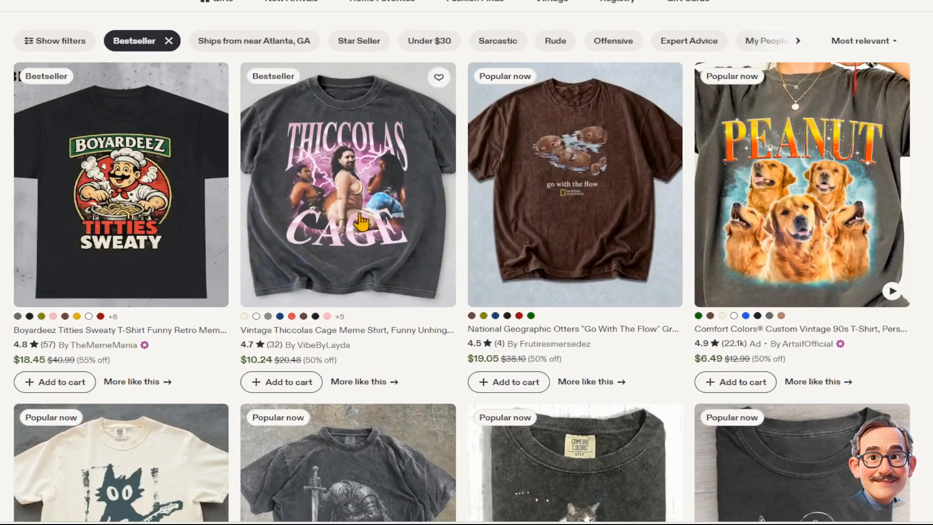
scroll(351, 238, down, 5)
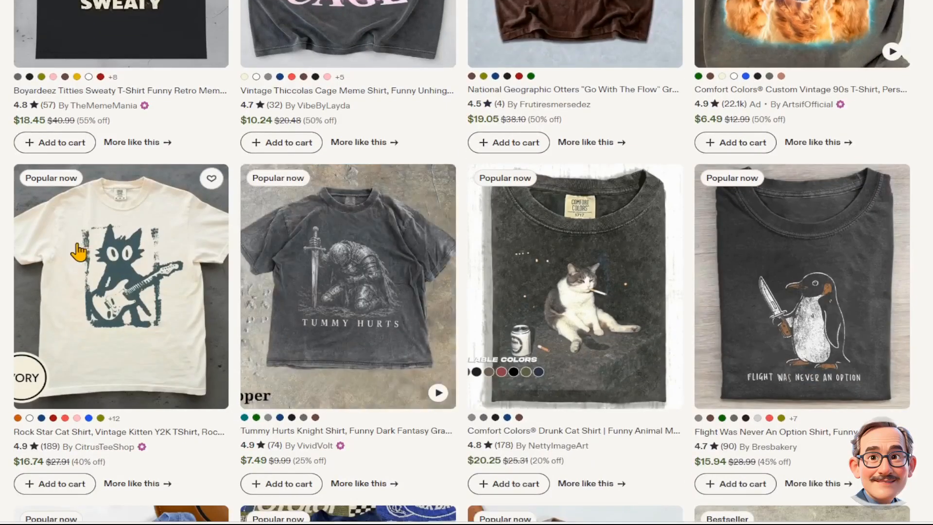
click(139, 286)
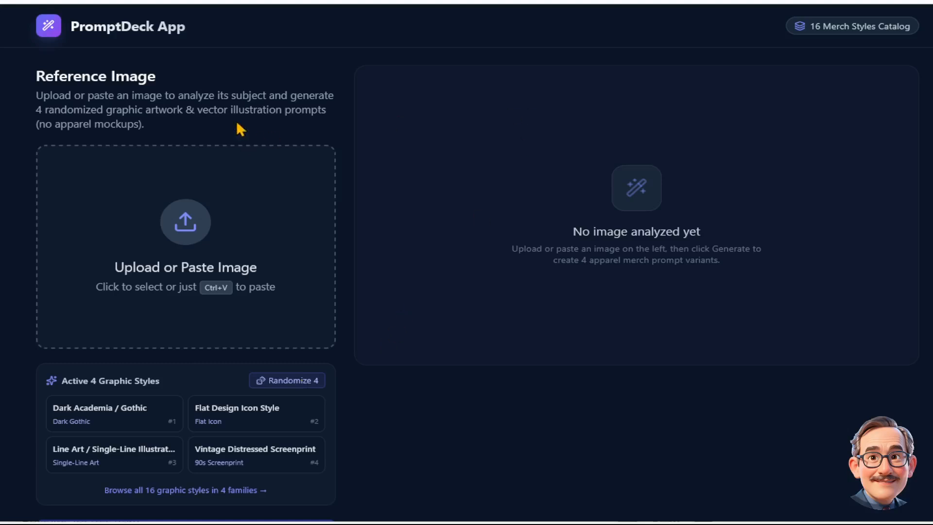
key(ctrl+v)
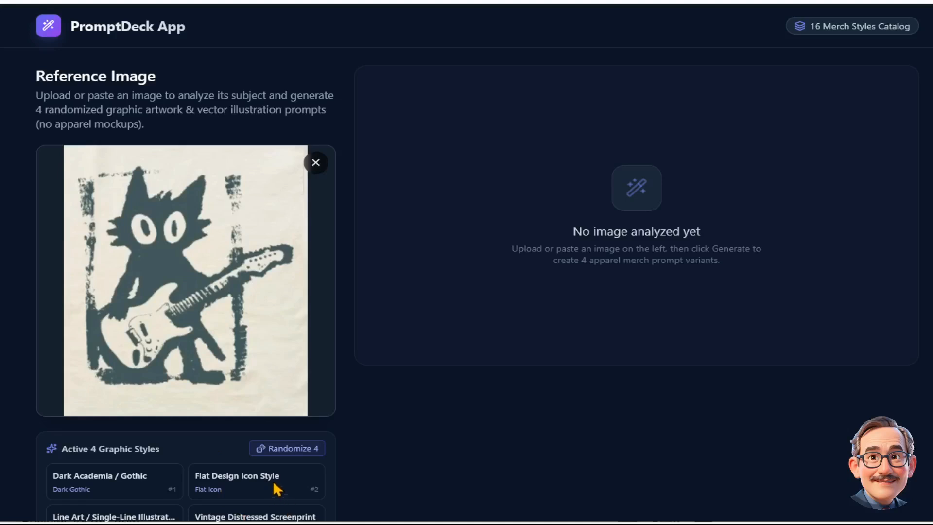
- Generate prompts for the four active graphic styles from the reference image
scroll(365, 461, down, 3)
click(182, 456)
scroll(440, 429, up, 3)
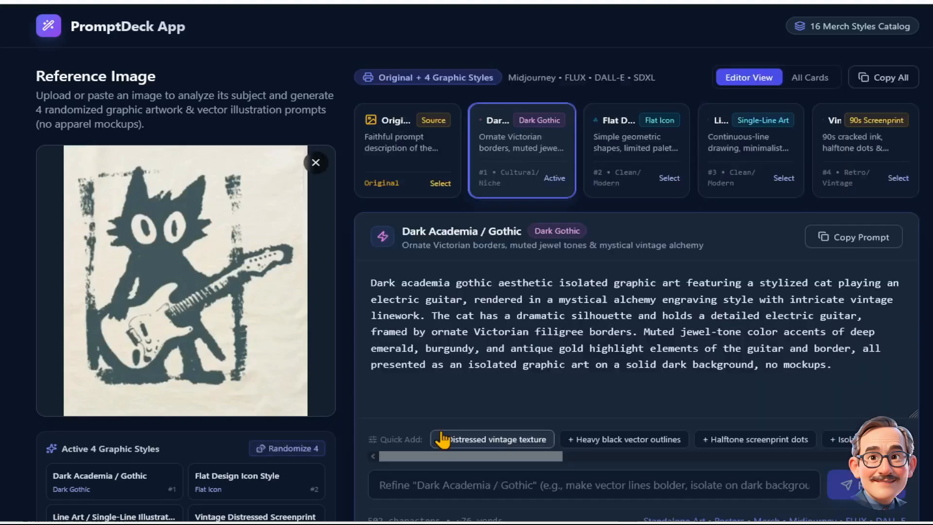
- Review the original prompt and each of the four style prompts in turn
click(390, 144)
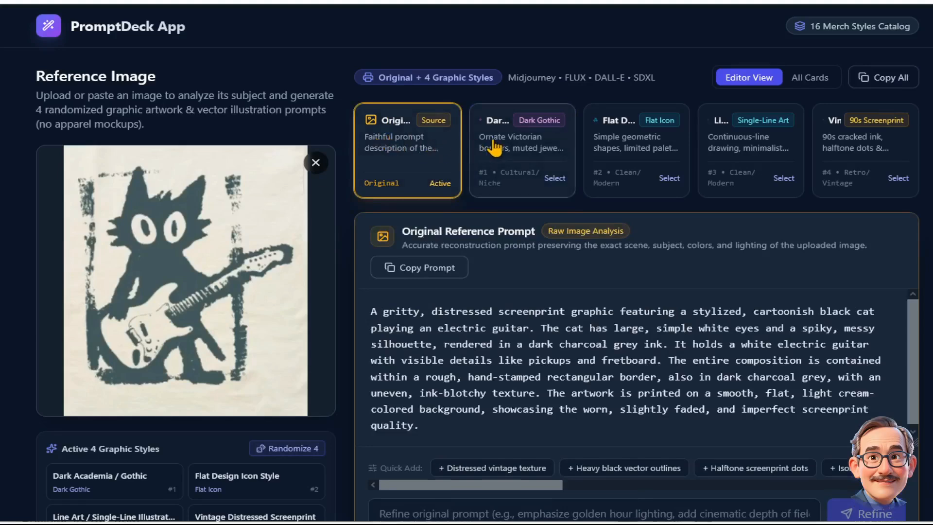
click(534, 150)
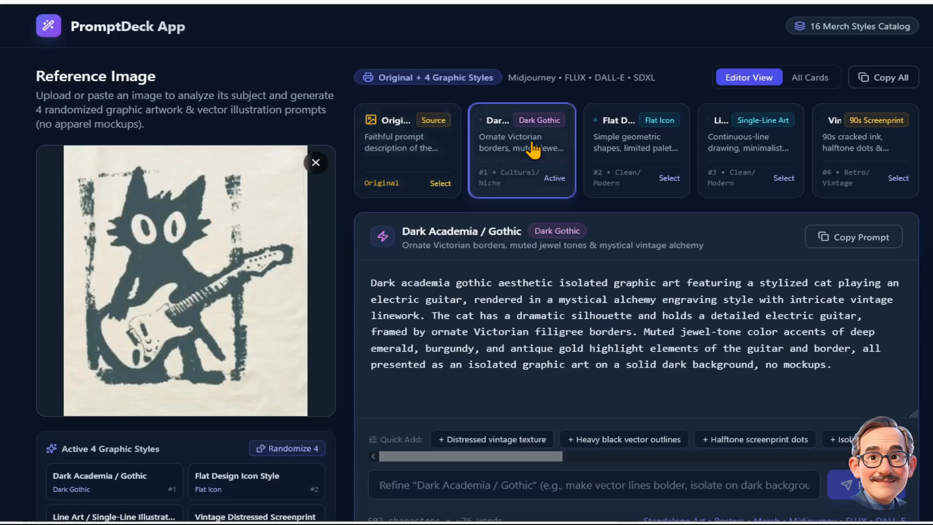
click(633, 147)
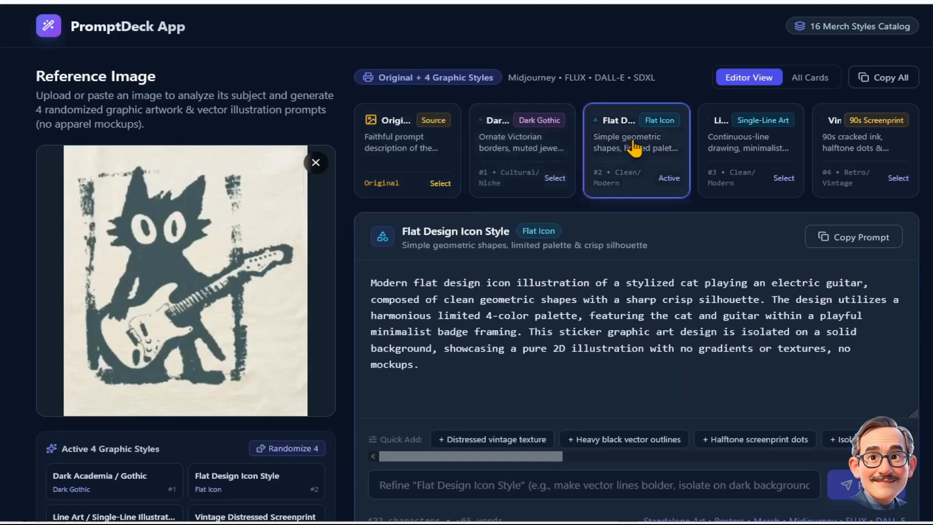
click(750, 147)
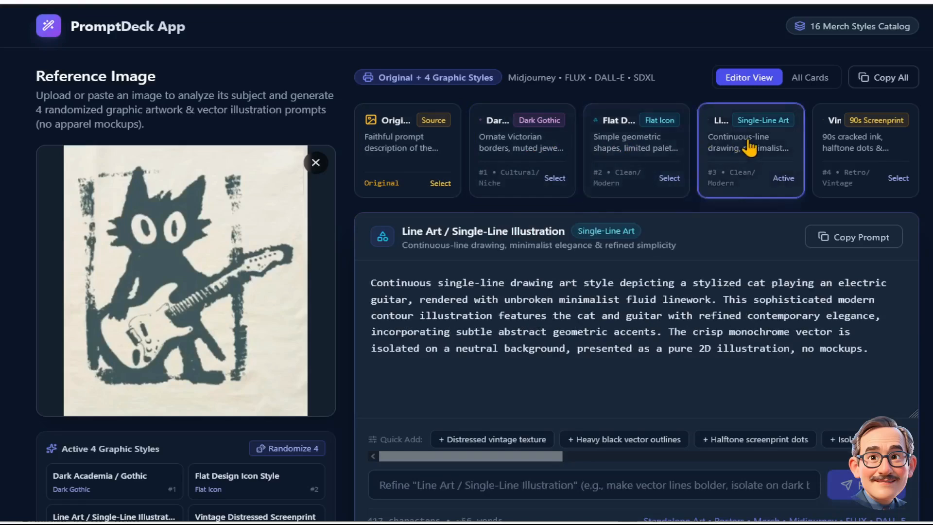
click(849, 149)
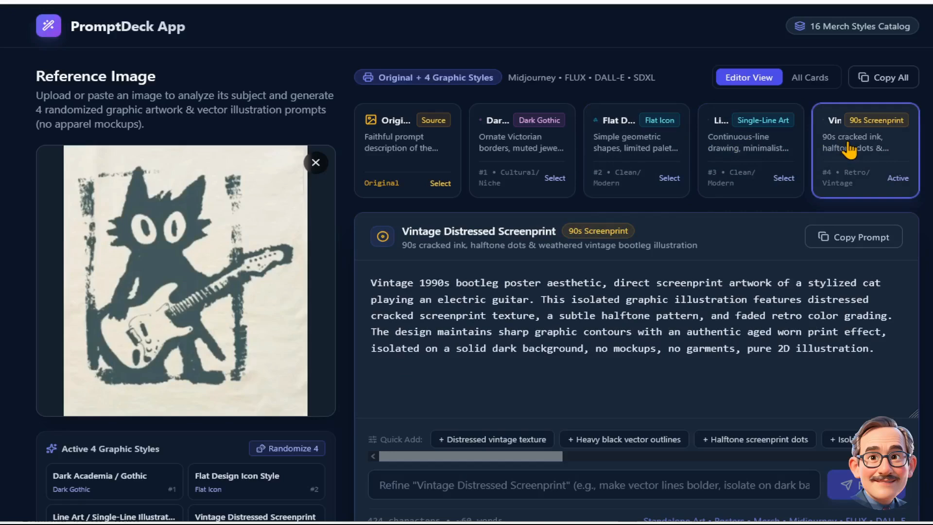
- Browse the graphic style catalog and close it without changes
click(821, 25)
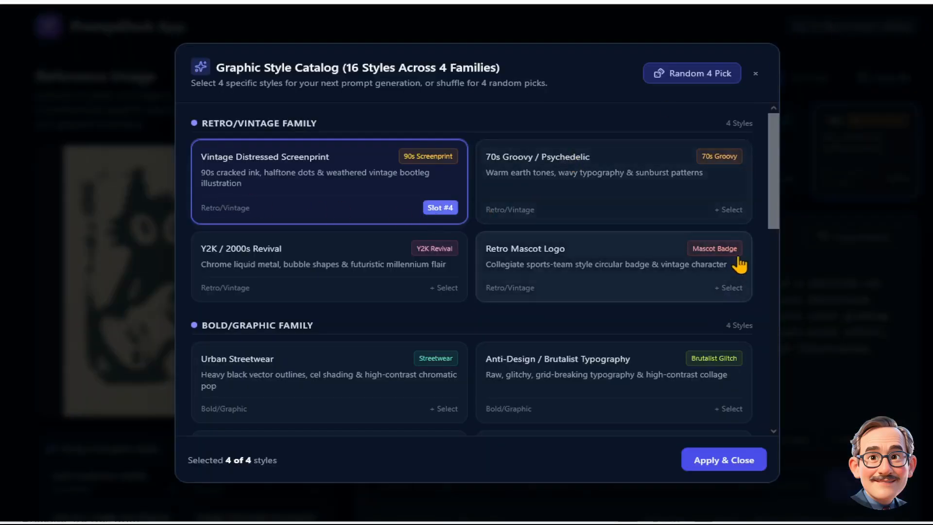
drag(773, 197, 775, 150)
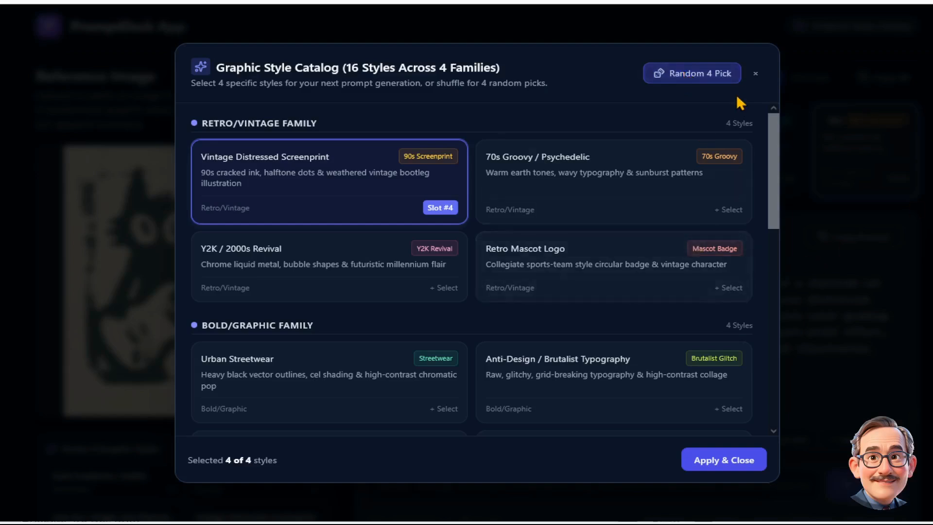
click(755, 74)
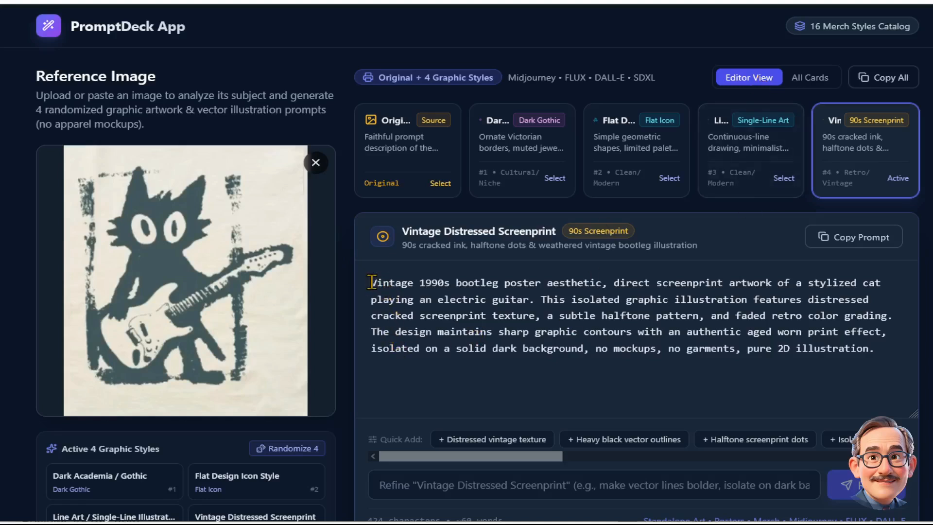
- Copy the full original reference prompt text and paste it into the image generator
drag(369, 282, 891, 356)
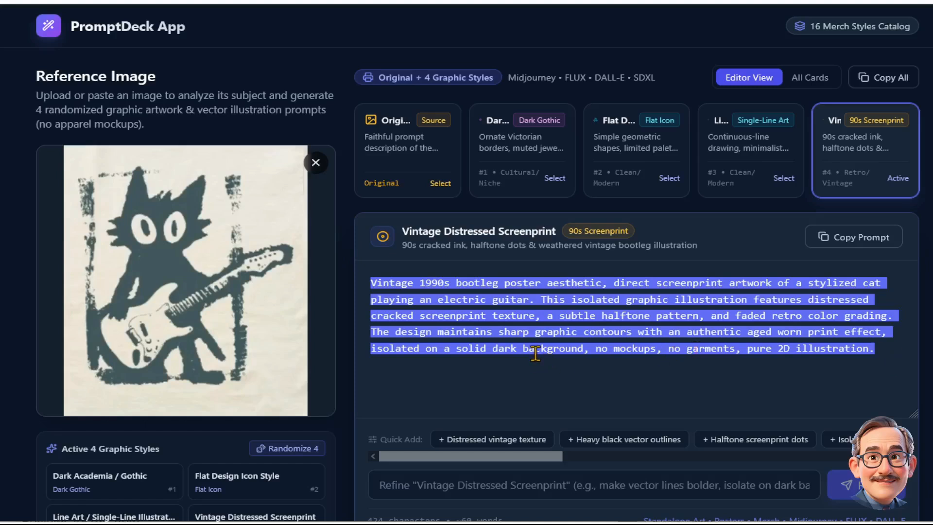
click(380, 145)
drag(370, 311, 394, 393)
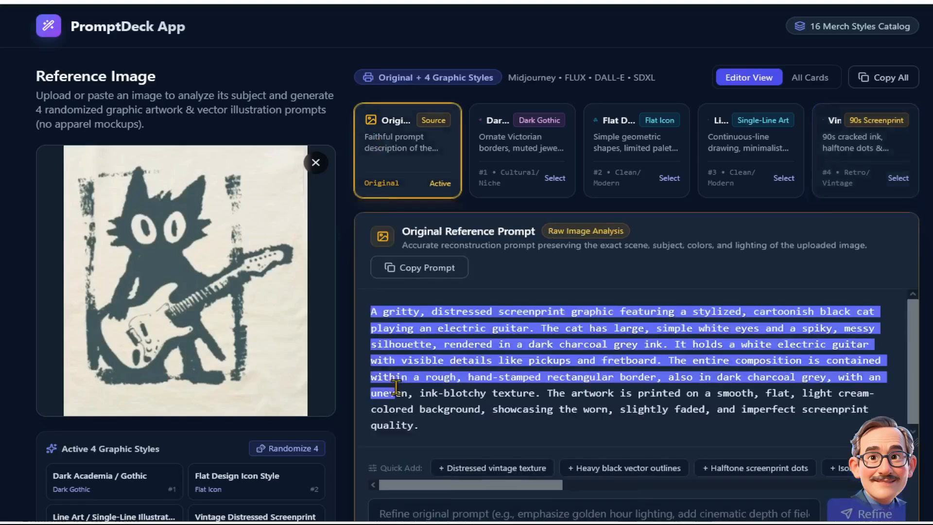
click(438, 436)
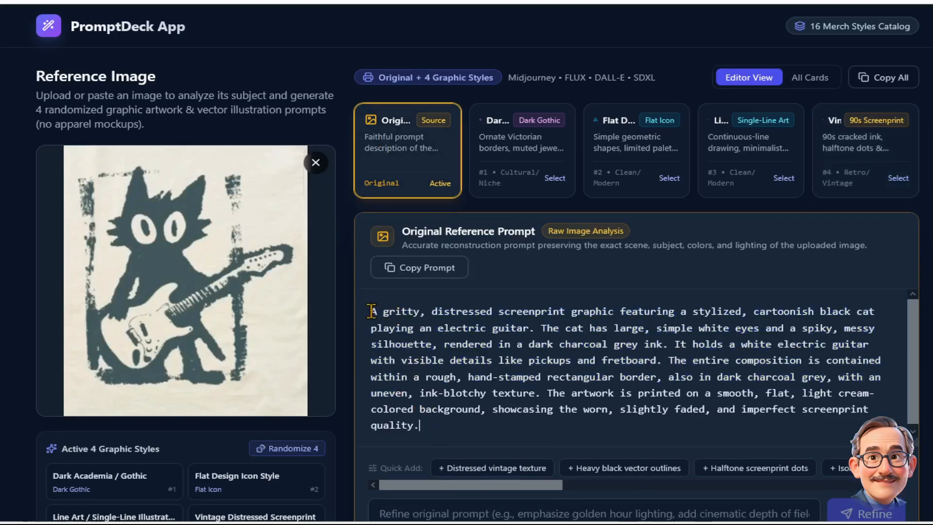
drag(372, 311, 435, 432)
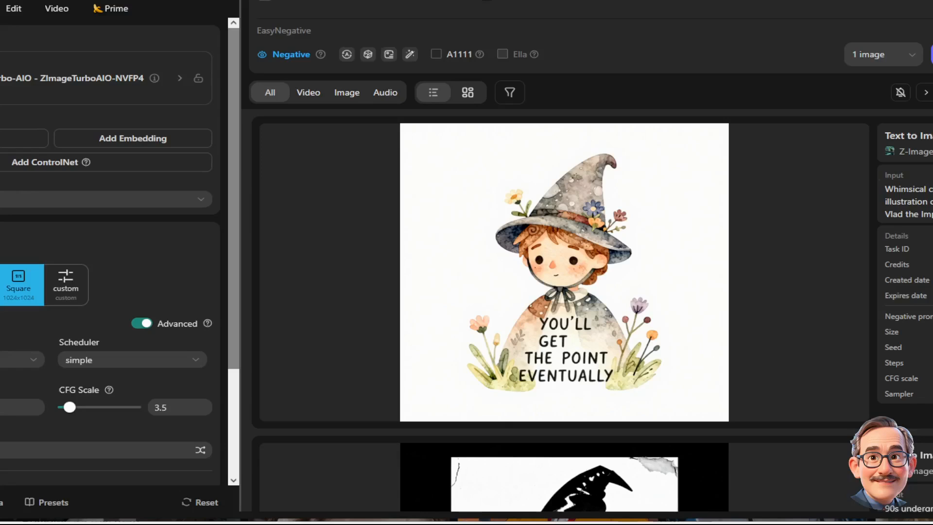
key(ctrl+v)
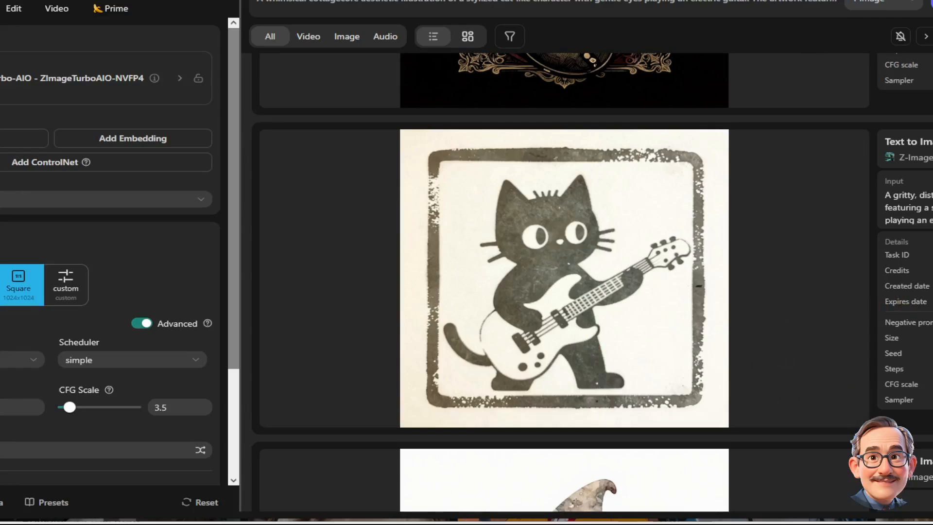
- Scroll through the images generated from each style prompt
scroll(563, 282, up, 5)
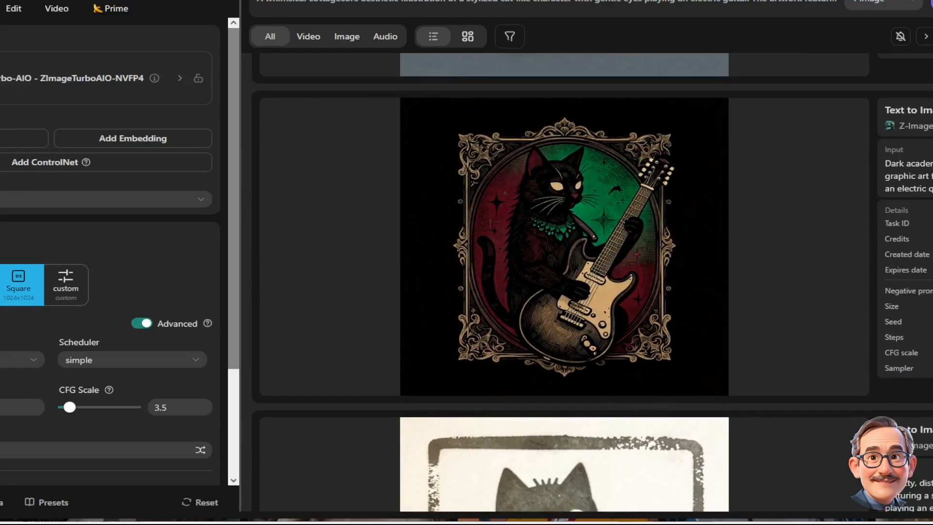
scroll(563, 281, up, 5)
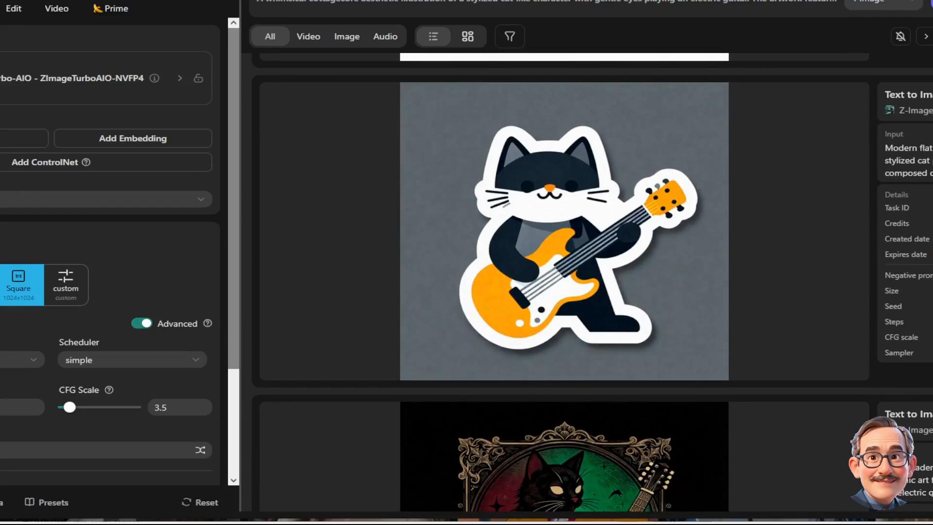
scroll(563, 281, up, 5)
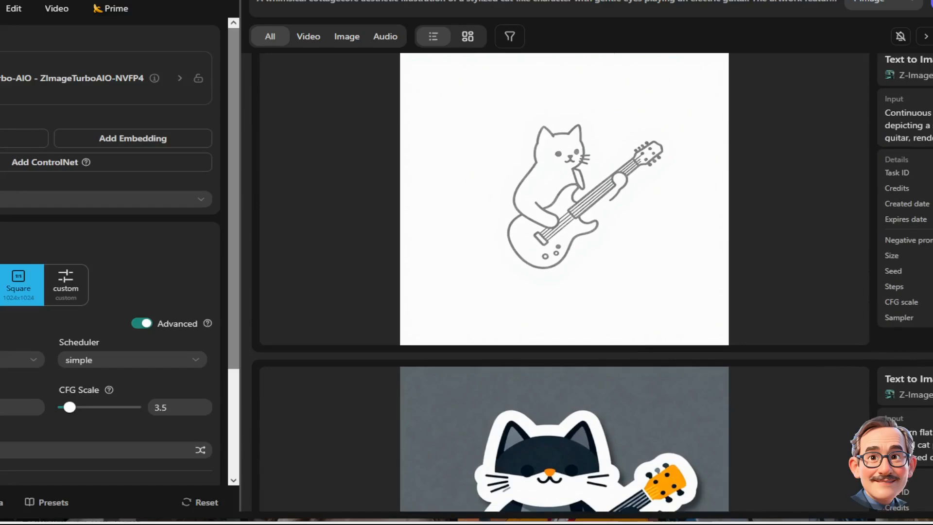
scroll(563, 282, up, 5)
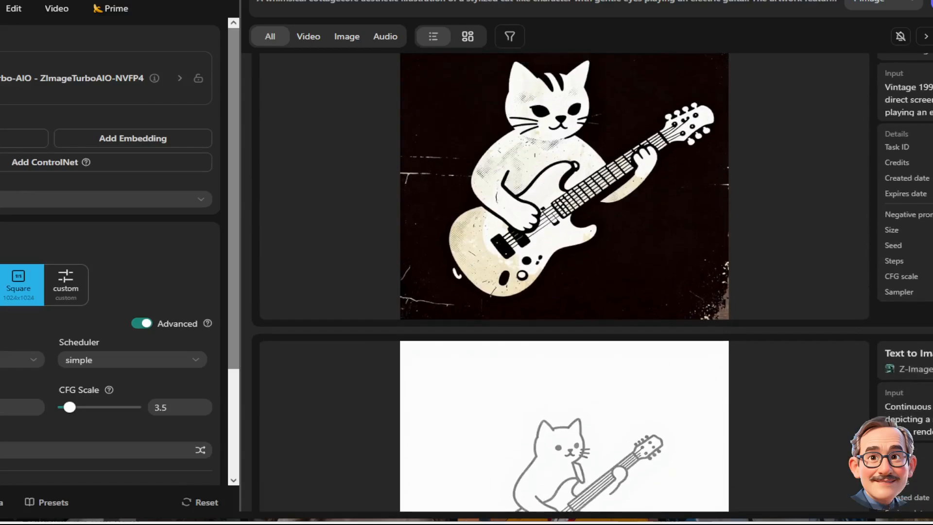
scroll(564, 282, up, 5)
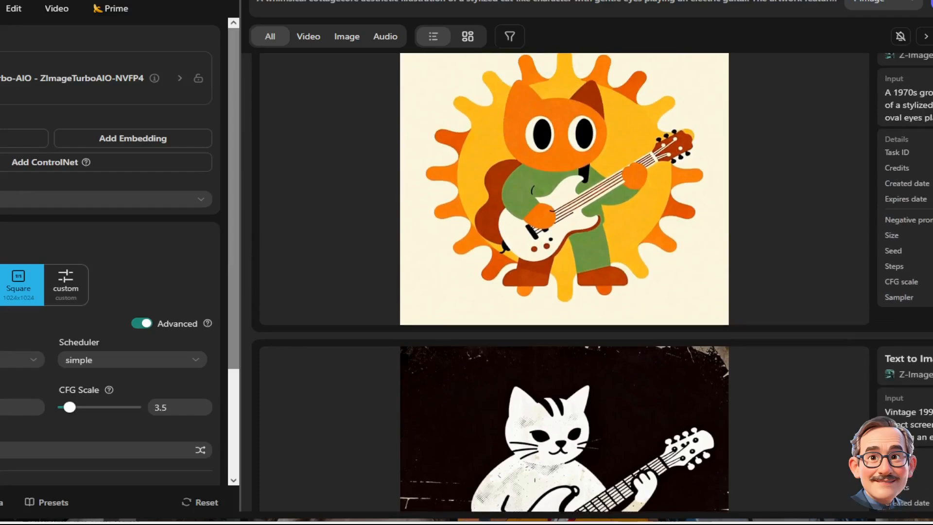
scroll(564, 282, up, 5)
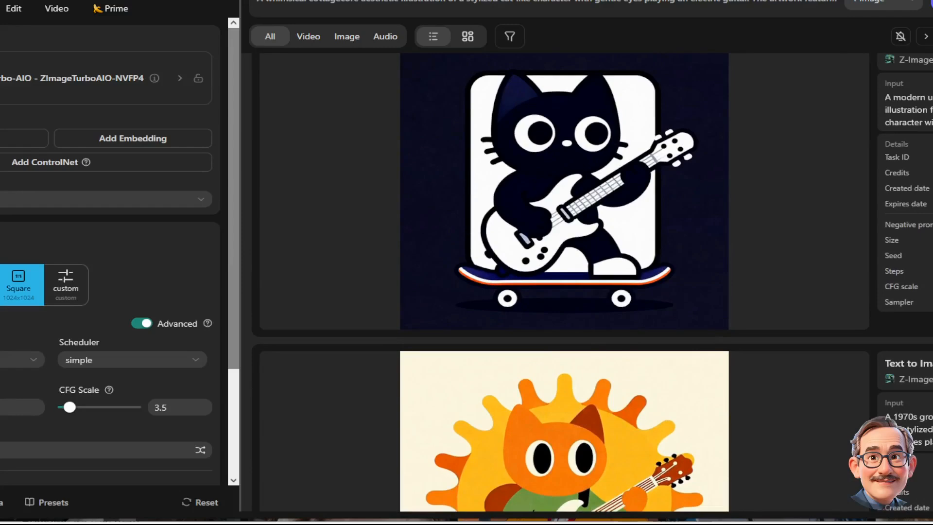
scroll(563, 282, up, 5)
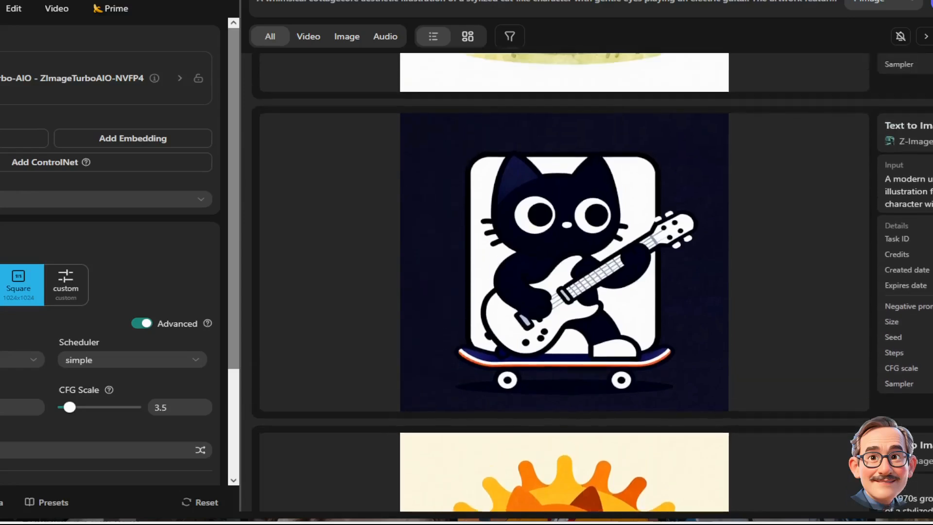
scroll(563, 282, up, 1)
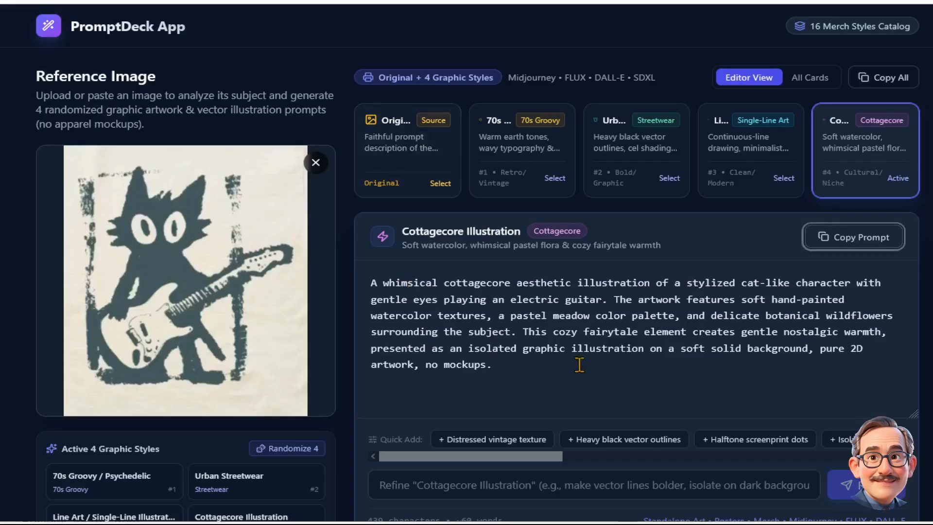
- Browse the graphic style catalog again and close it
click(843, 30)
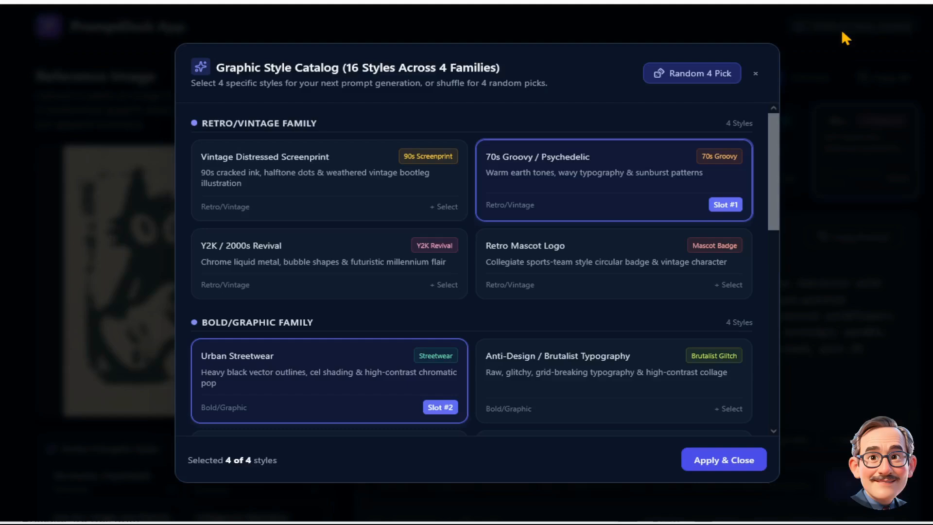
drag(771, 180, 779, 155)
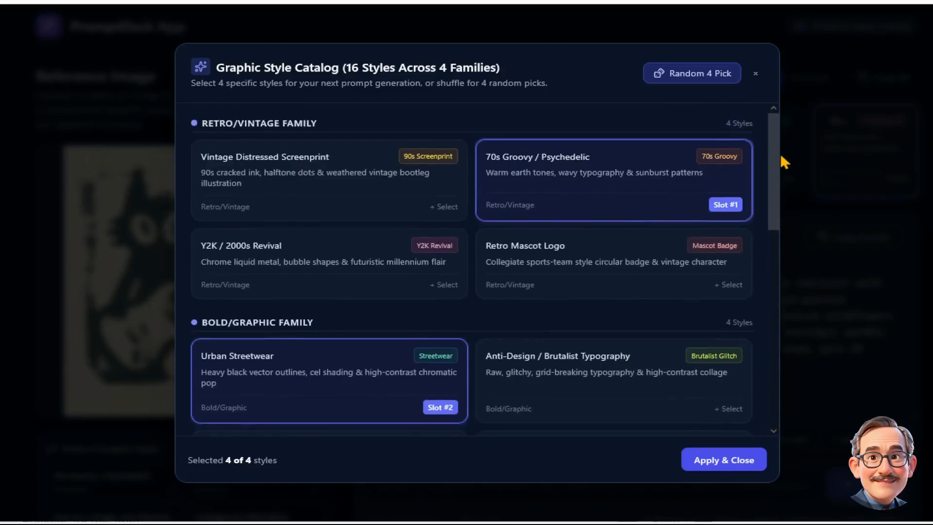
click(756, 74)
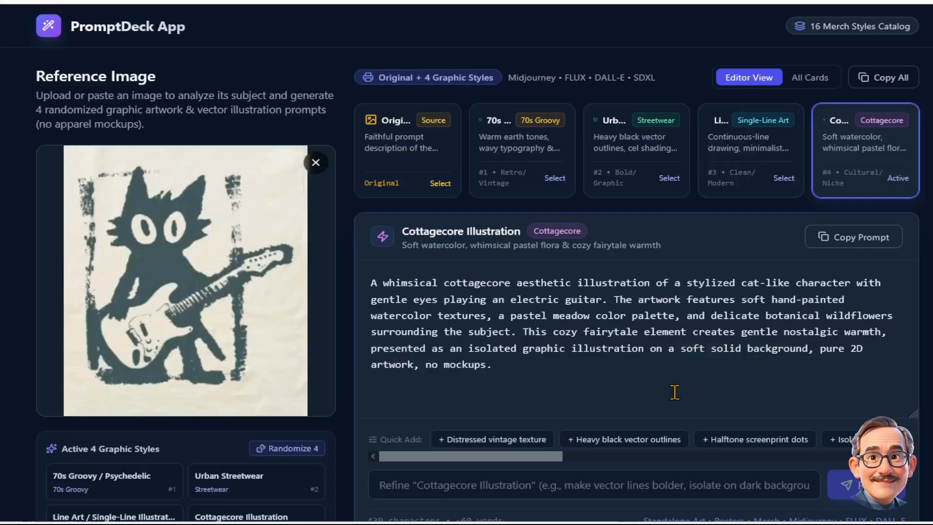
- Refine the Cottagecore Illustration prompt with the instruction "make it a dog"
scroll(680, 392, down, 1)
scroll(680, 392, down, 2)
click(663, 334)
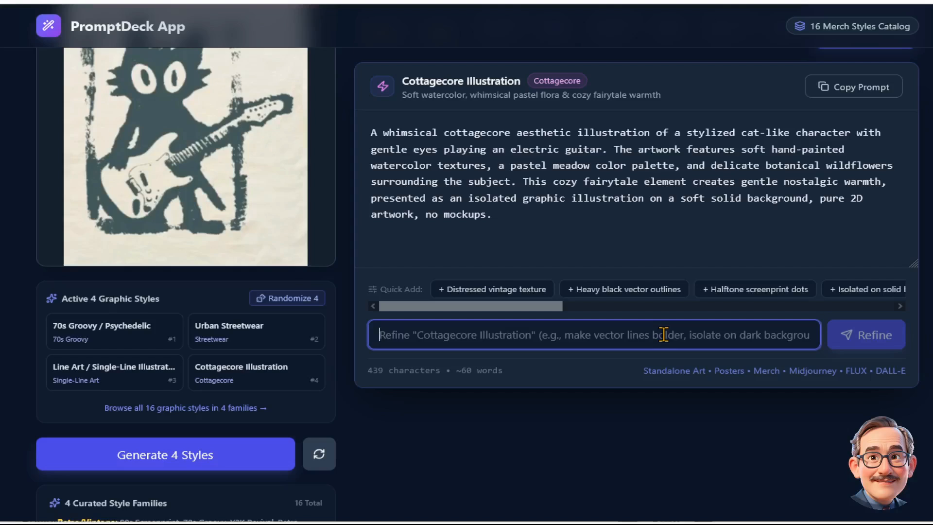
text(nake)
key(BackSpace)
key(BackSpace)
key(BackSpace)
key(BackSpace)
text(make)
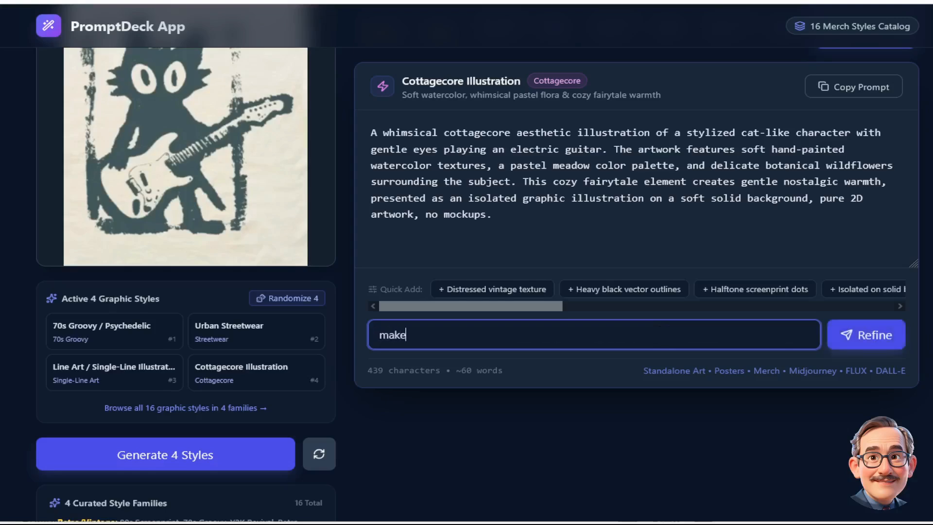
text( it a dog)
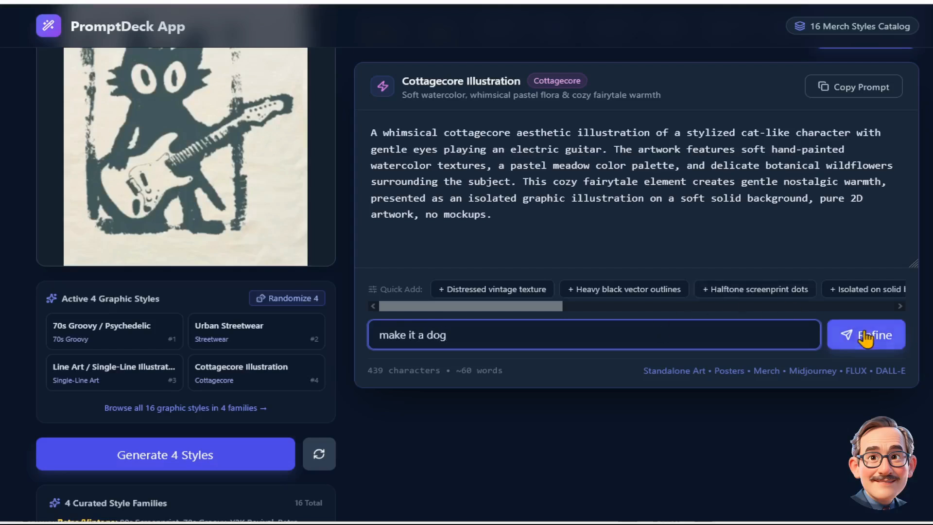
click(852, 335)
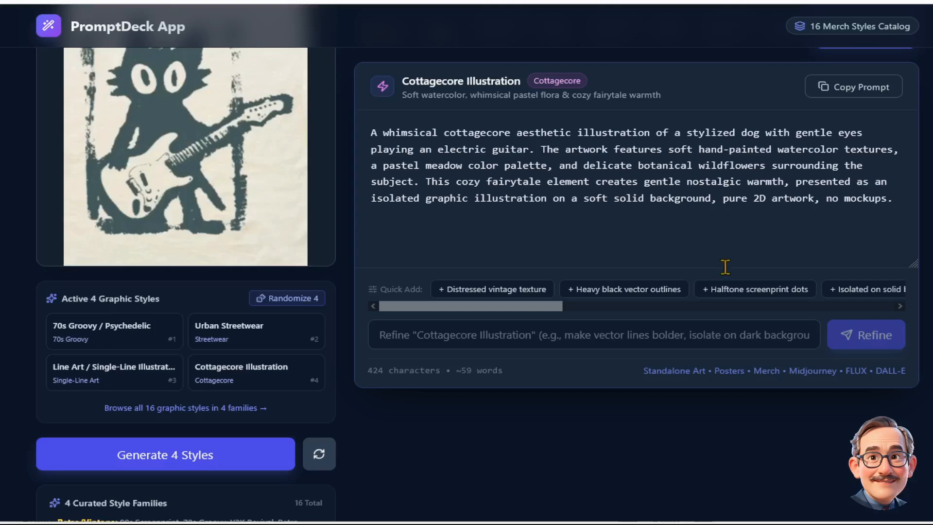
- Refine the Cottagecore prompt further by adding halftone screenprint dots
click(741, 290)
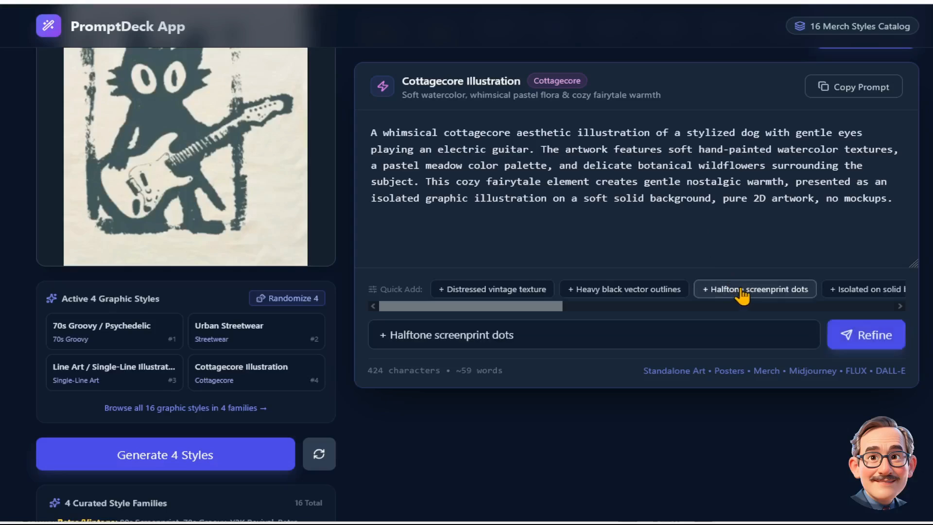
click(872, 335)
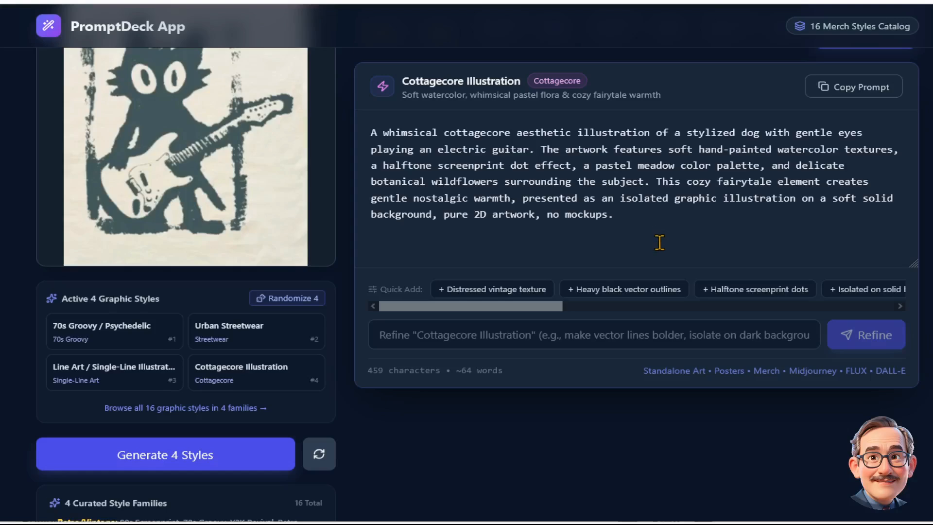
scroll(657, 238, up, 3)
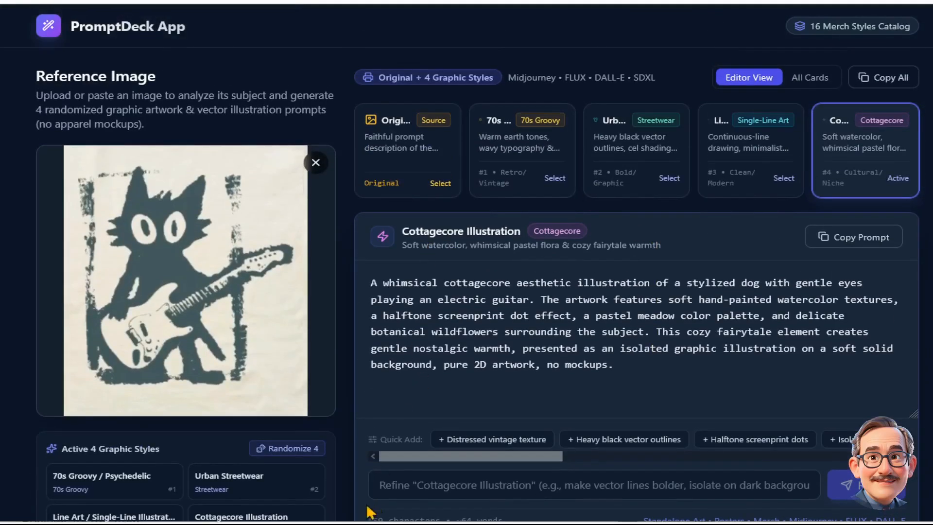